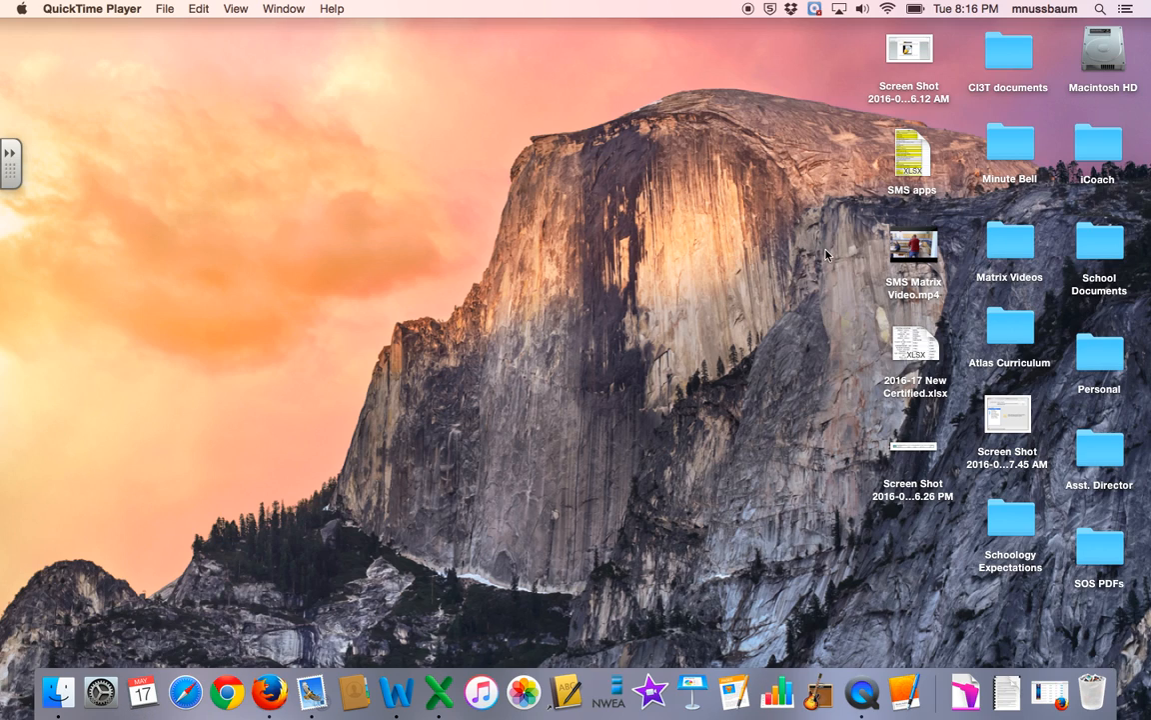
Open the Calendar application through a Spotlight search
{"action": "left_click", "coordinate": [1098, 10]}
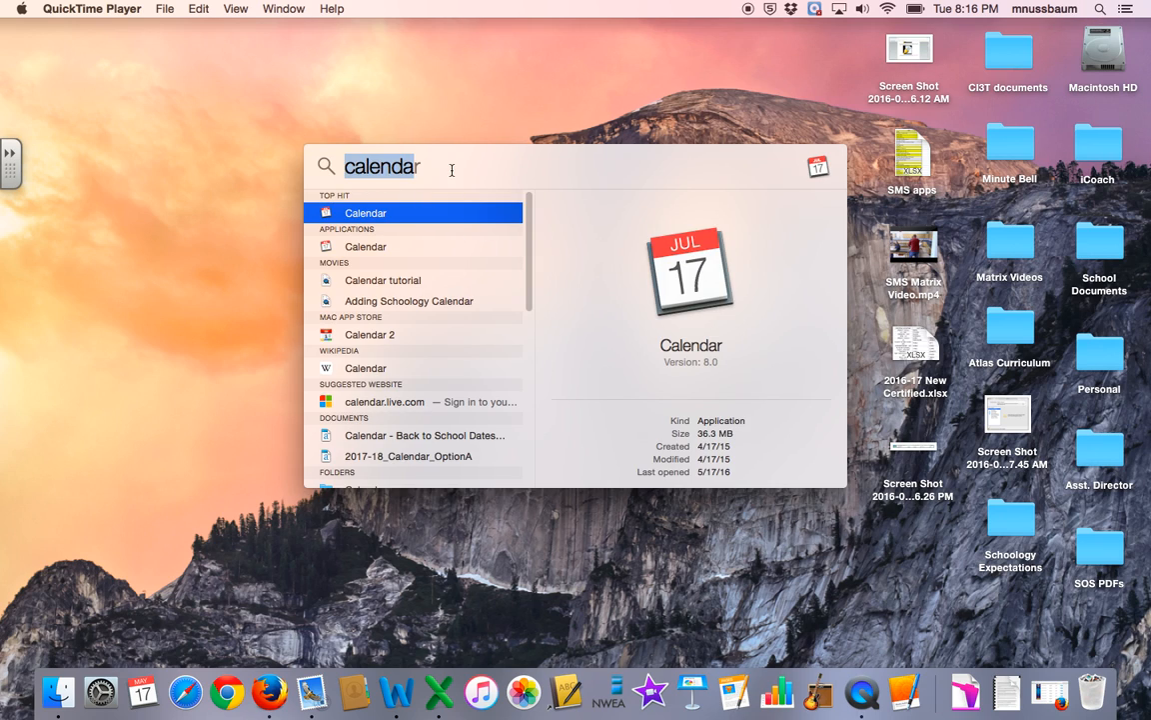
{"action": "key", "text": "Return"}
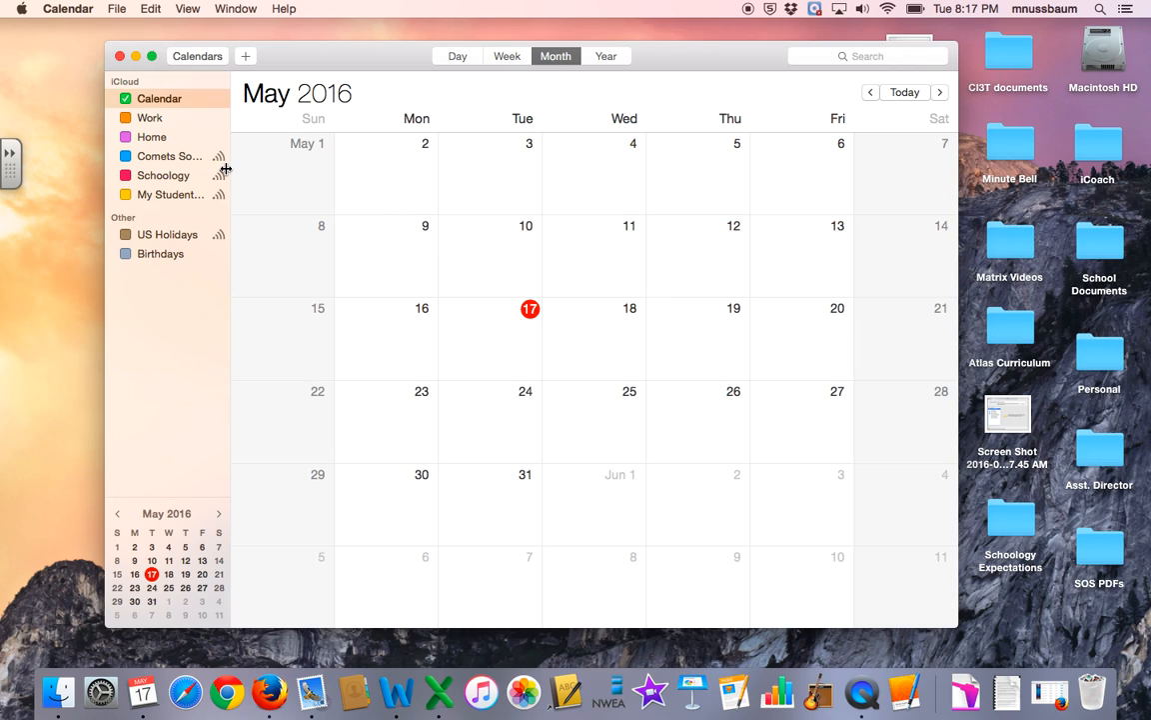
Hide the calendar list and show it again, repeating the toggle once more
{"action": "left_click", "coordinate": [182, 9]}
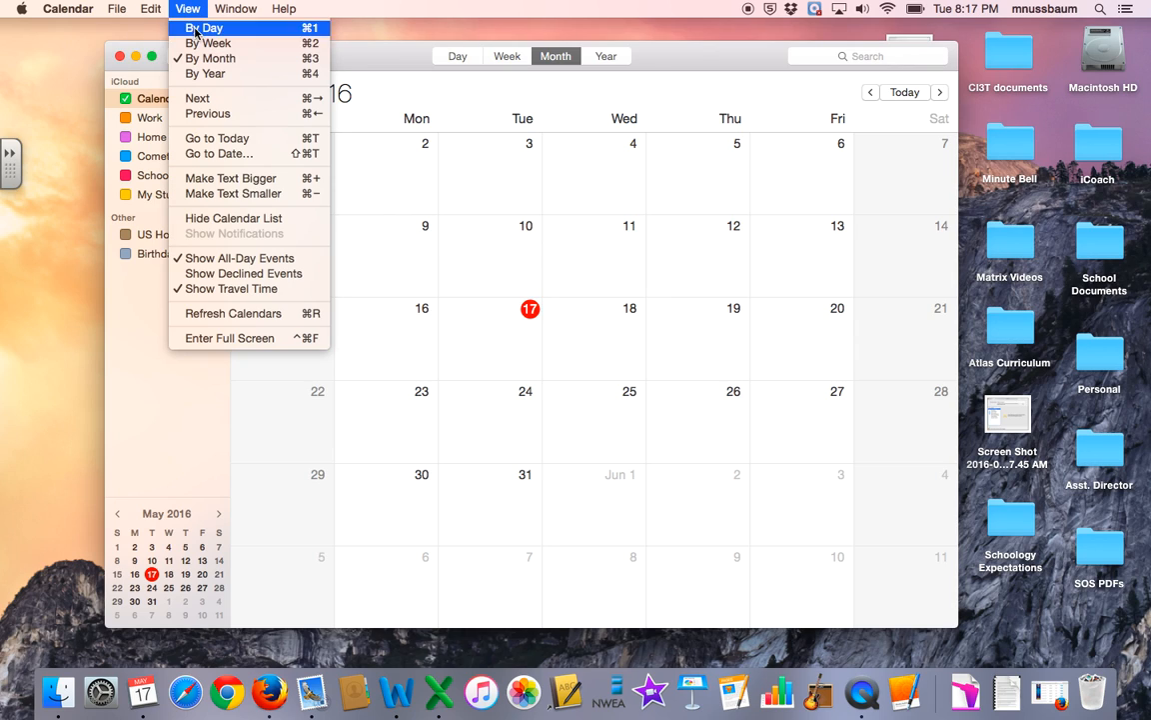
{"action": "left_click", "coordinate": [243, 224]}
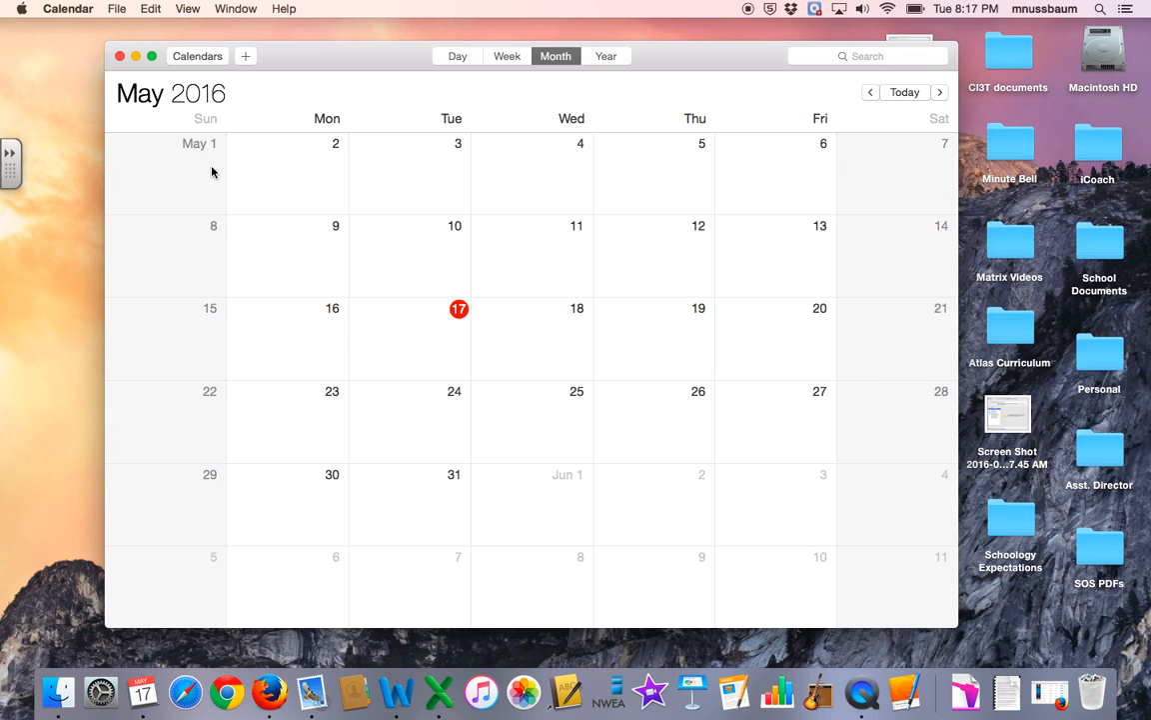
{"action": "left_click", "coordinate": [194, 63]}
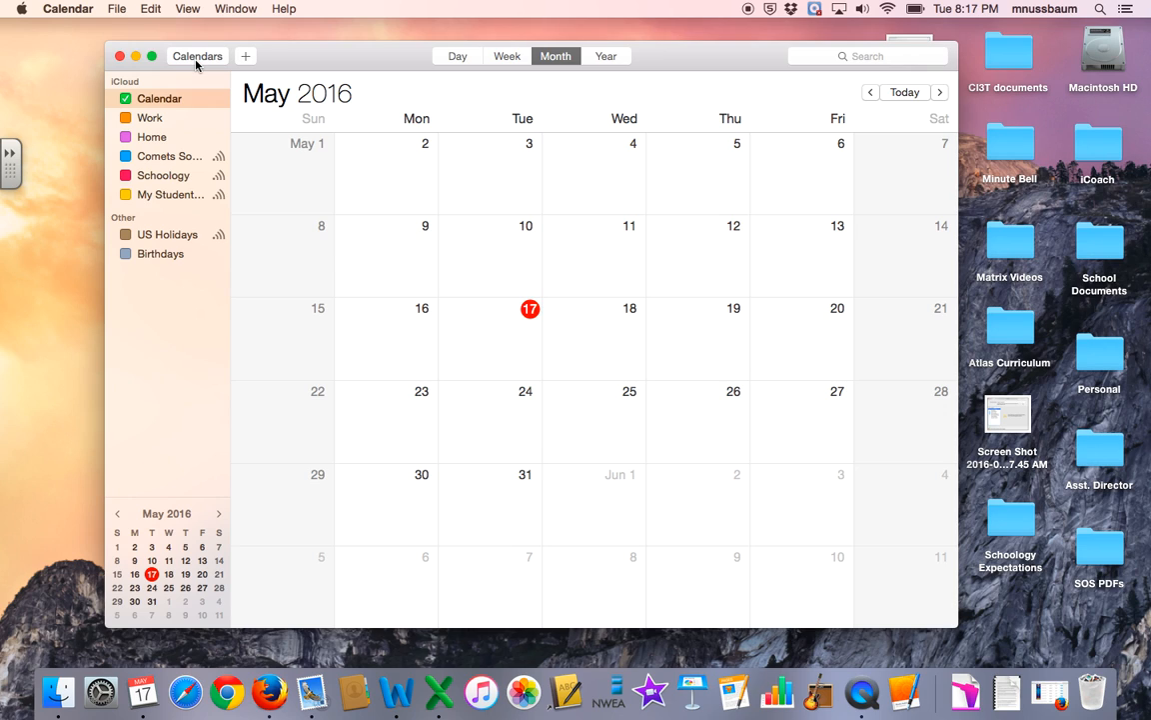
{"action": "left_click", "coordinate": [190, 65]}
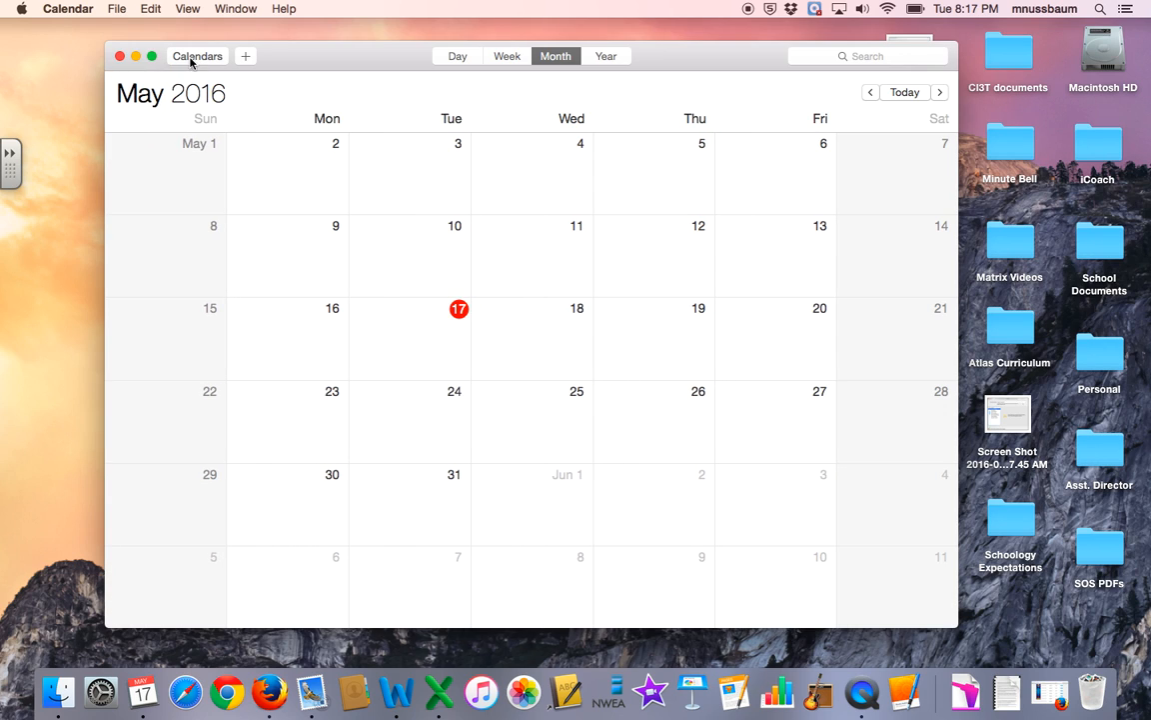
{"action": "left_click", "coordinate": [192, 60]}
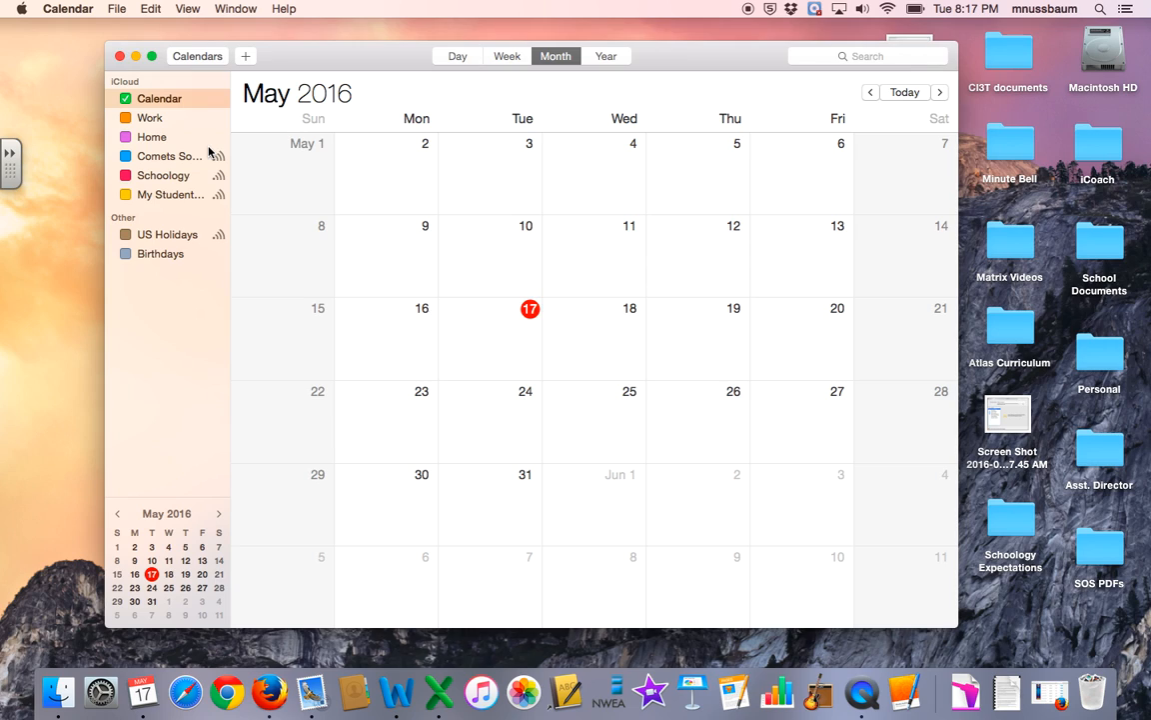
Create a new iCloud calendar named School and set its color to blue
{"action": "left_click", "coordinate": [116, 9]}
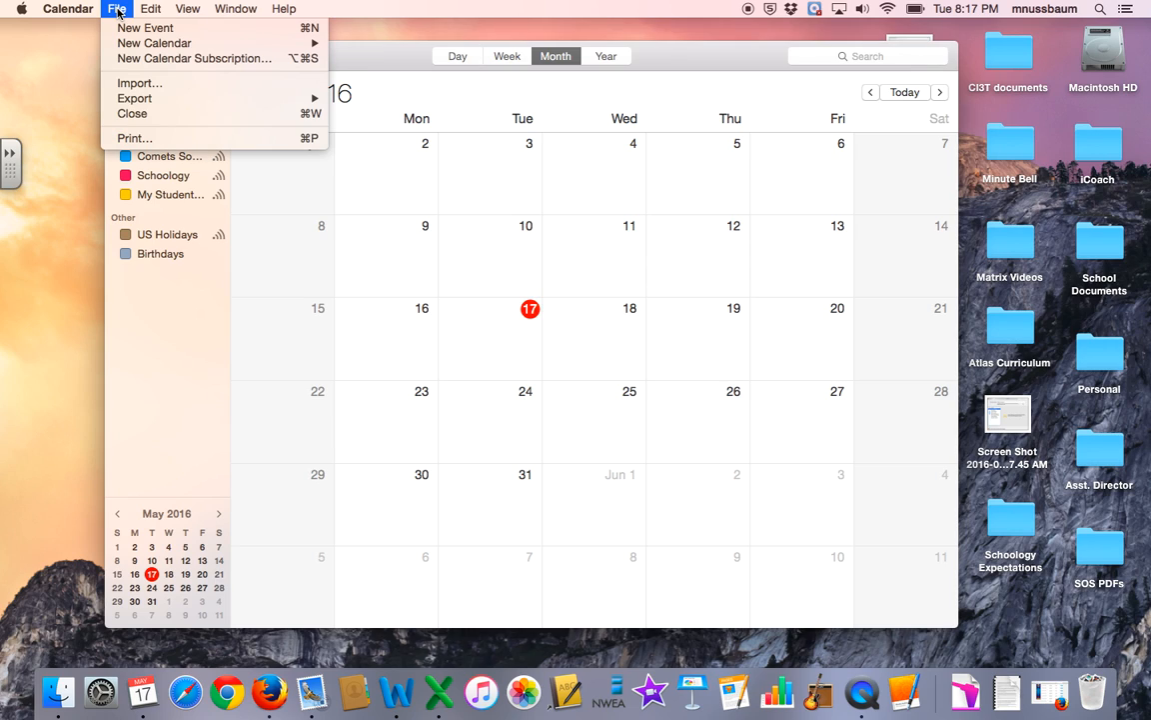
{"action": "mouse_move", "coordinate": [135, 43]}
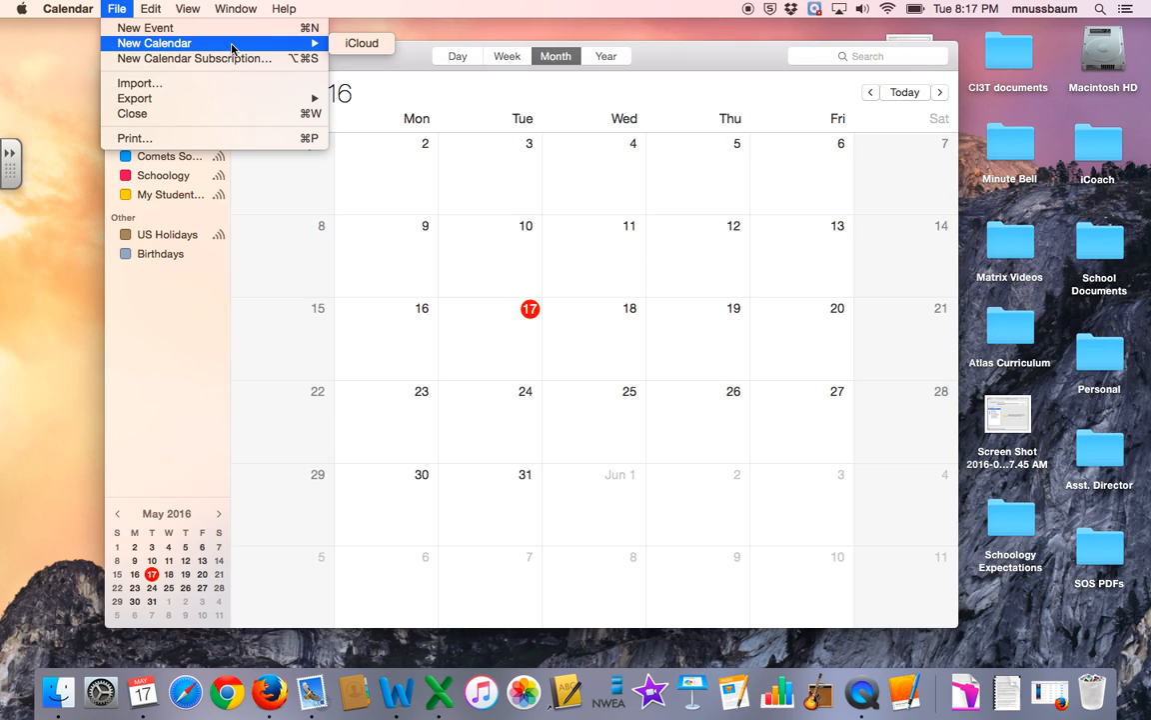
{"action": "left_click", "coordinate": [349, 44]}
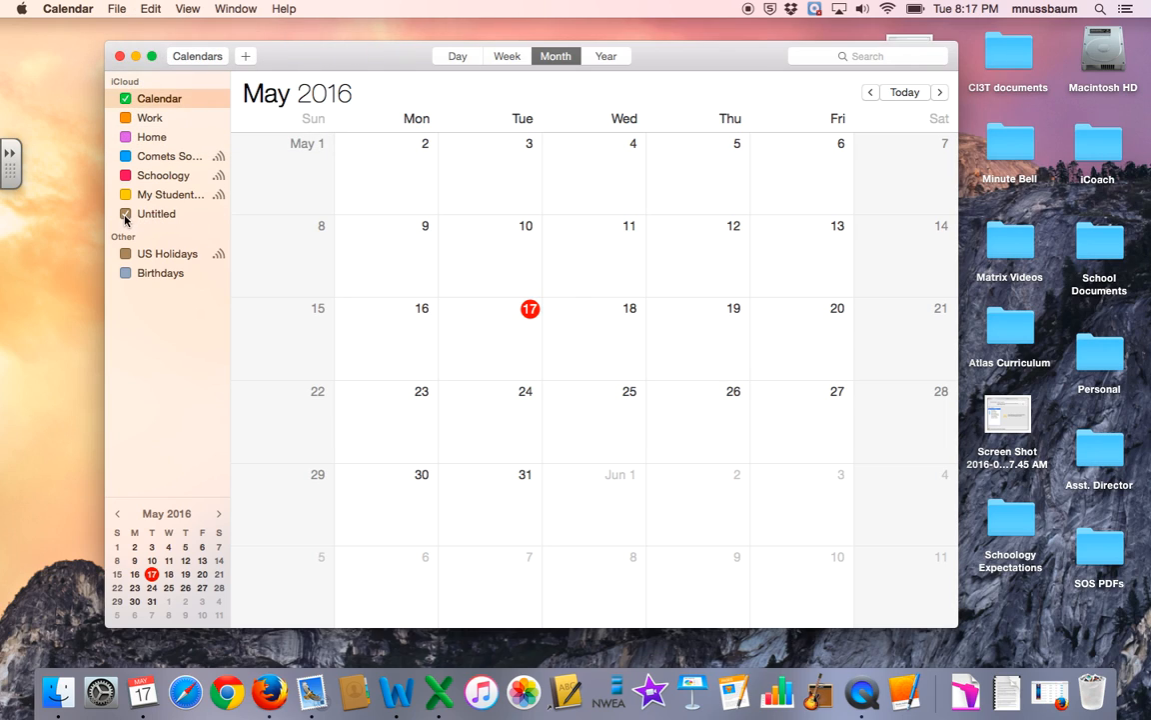
{"action": "left_click", "coordinate": [130, 216]}
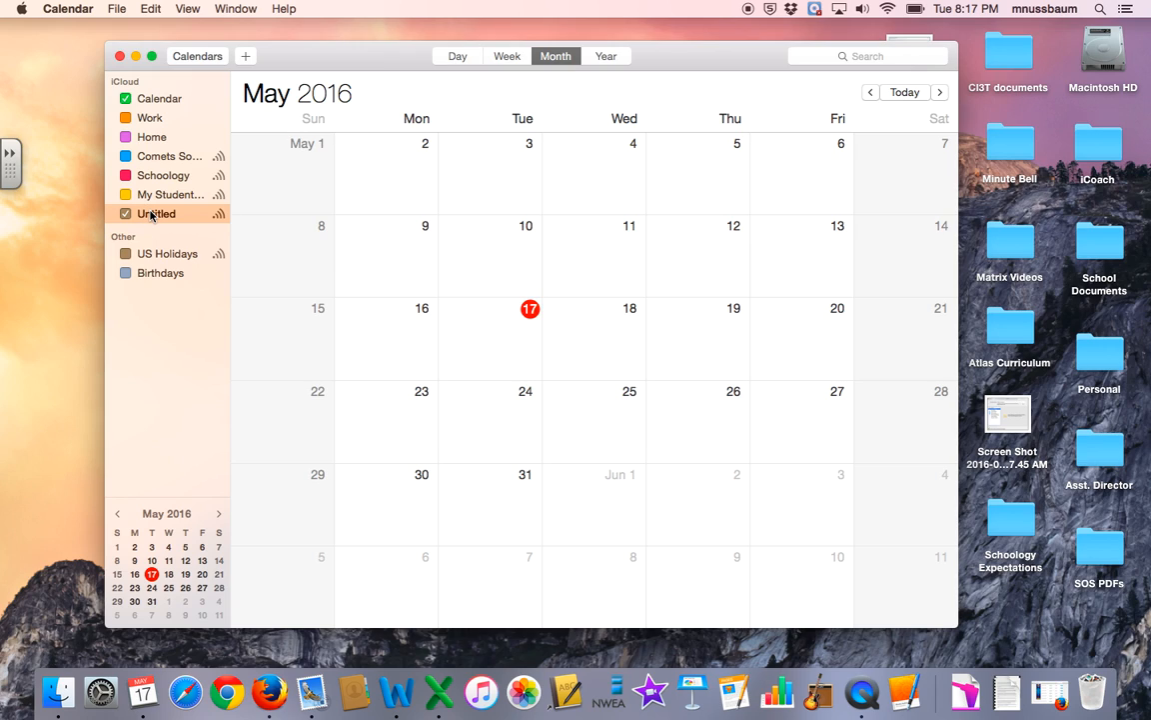
{"action": "left_click", "coordinate": [154, 216]}
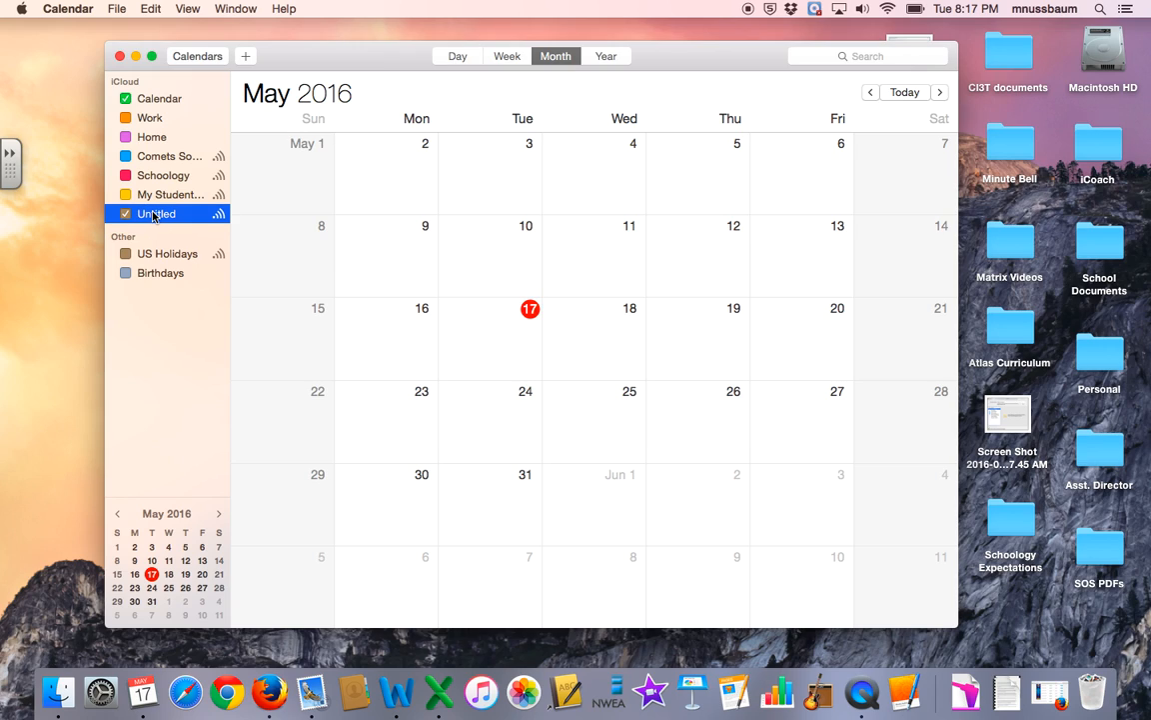
{"action": "left_click", "coordinate": [154, 216]}
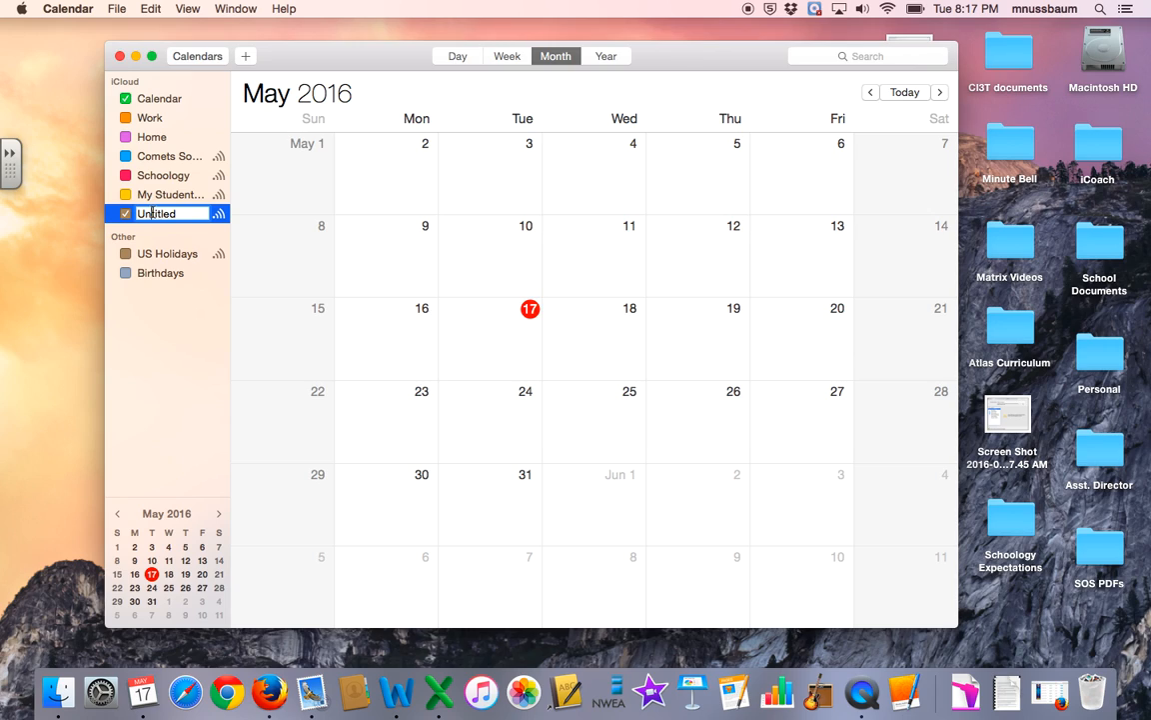
{"action": "type", "text": "School"}
{"action": "key", "text": "Return"}
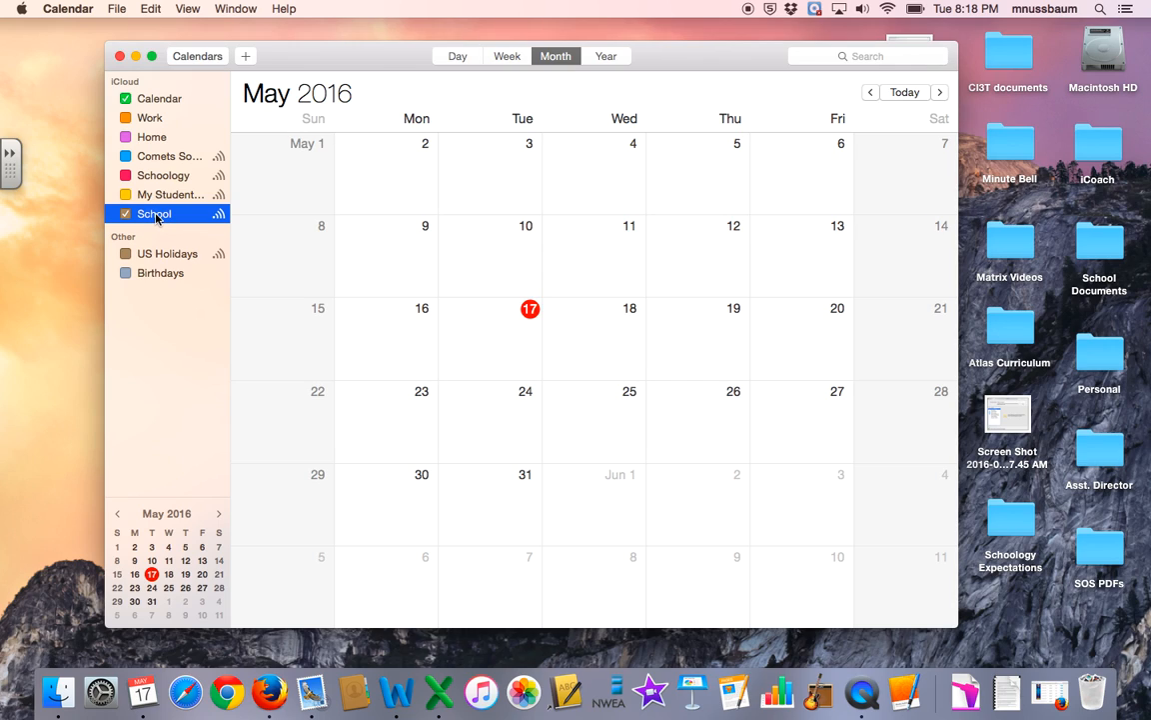
{"action": "right_click", "coordinate": [157, 219]}
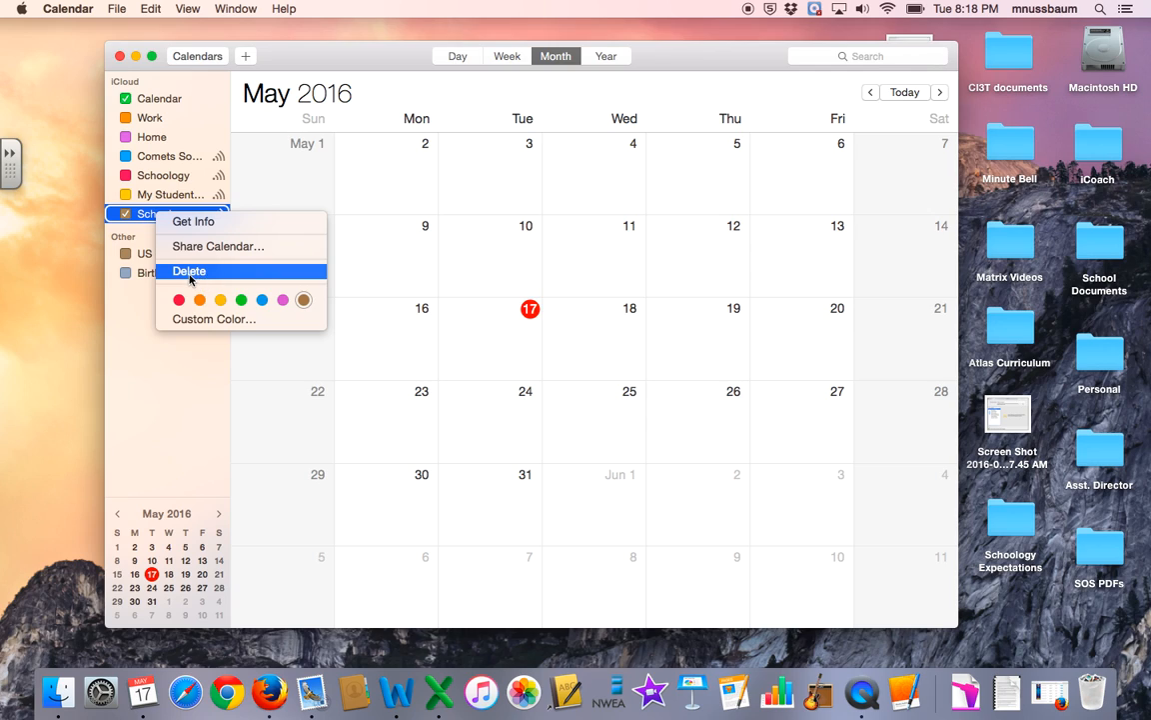
{"action": "left_click", "coordinate": [262, 299]}
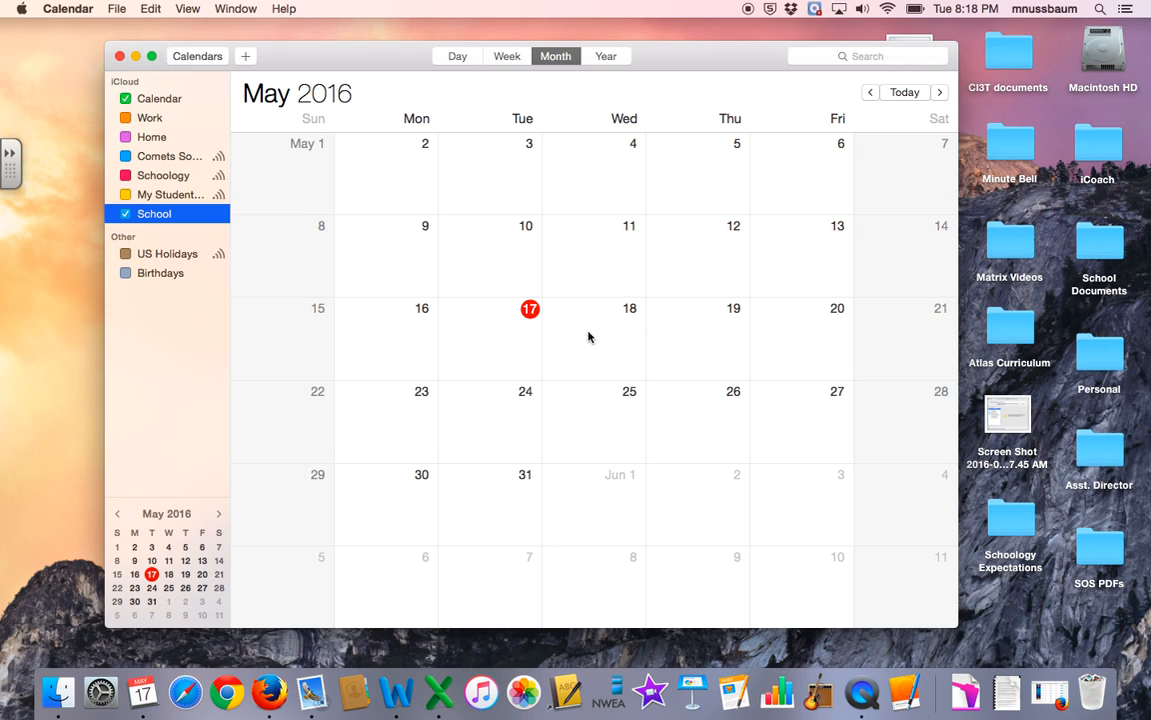
Create an all-day event titled Test Today on May 18, 2016
{"action": "double_click", "coordinate": [588, 335]}
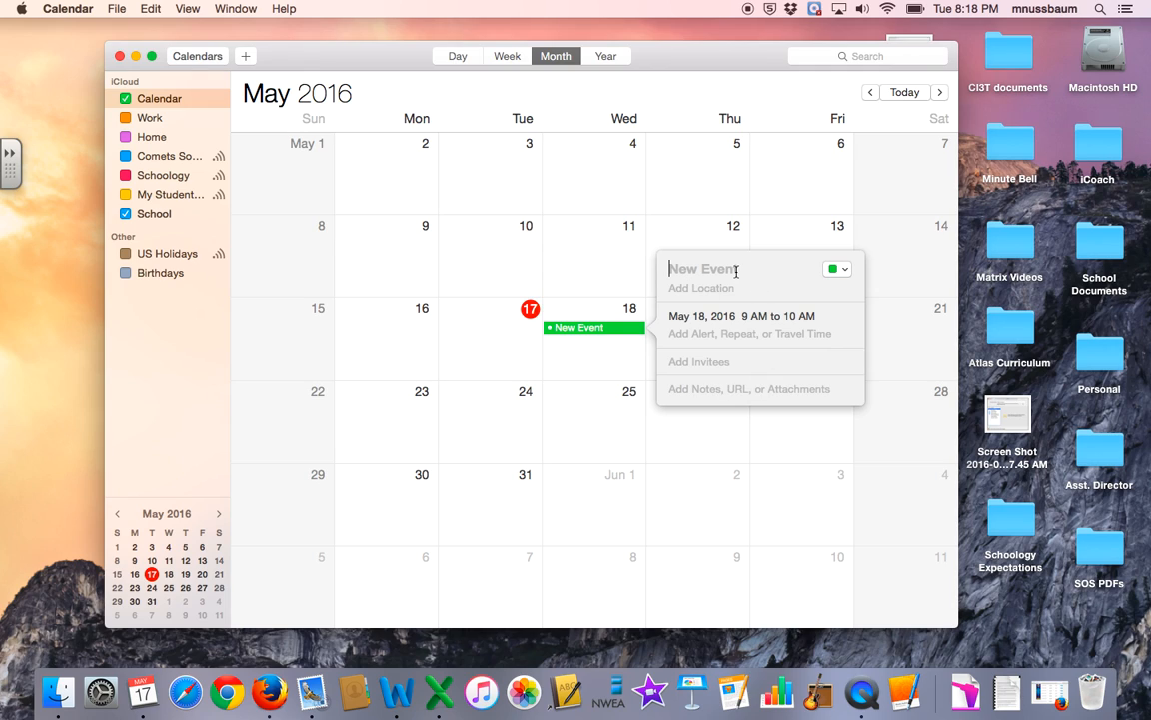
{"action": "type", "text": "Test Today"}
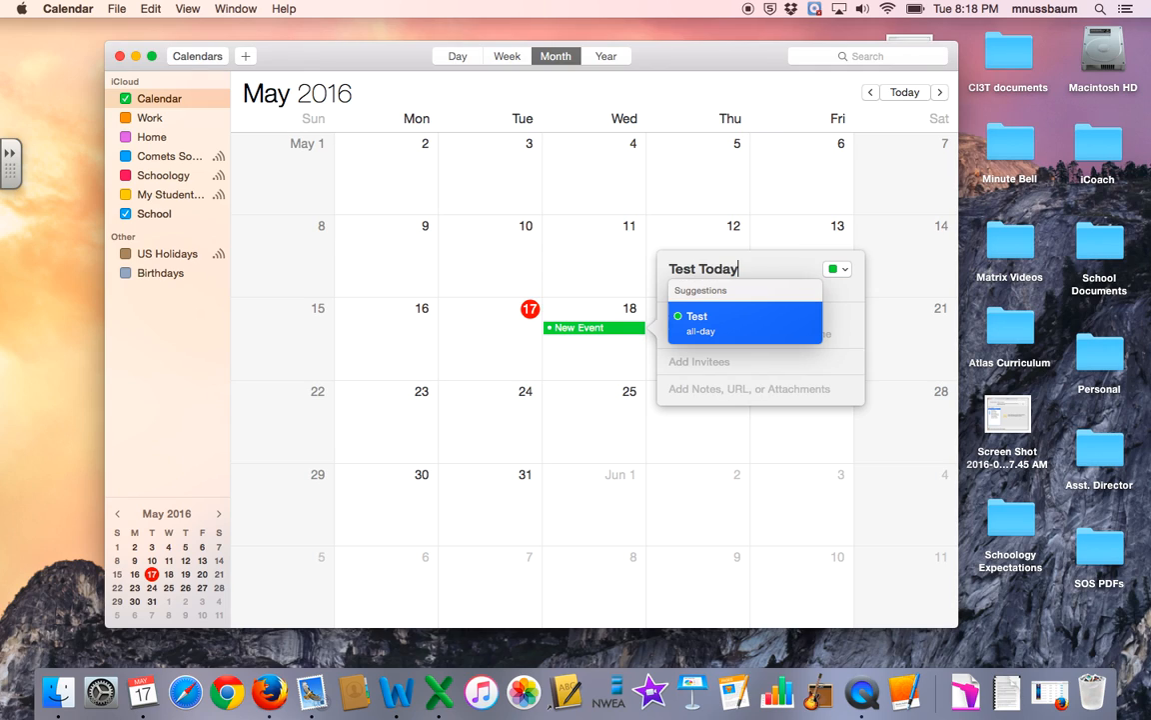
{"action": "key", "text": "Return"}
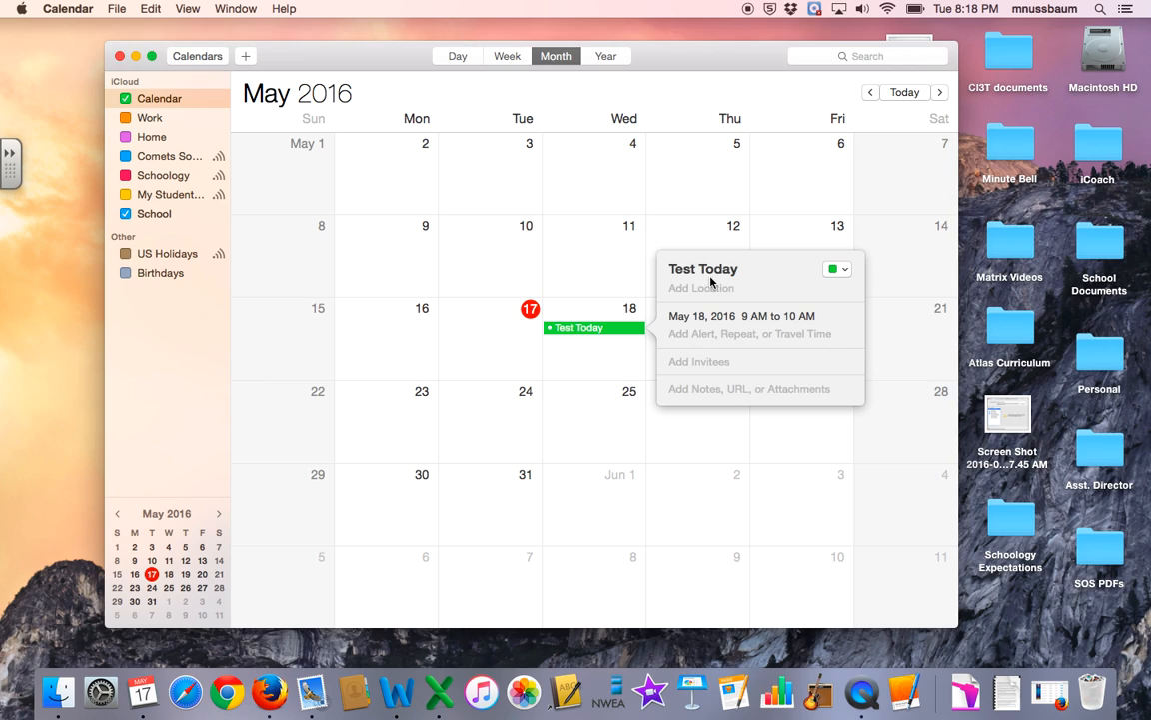
{"action": "left_click", "coordinate": [775, 320]}
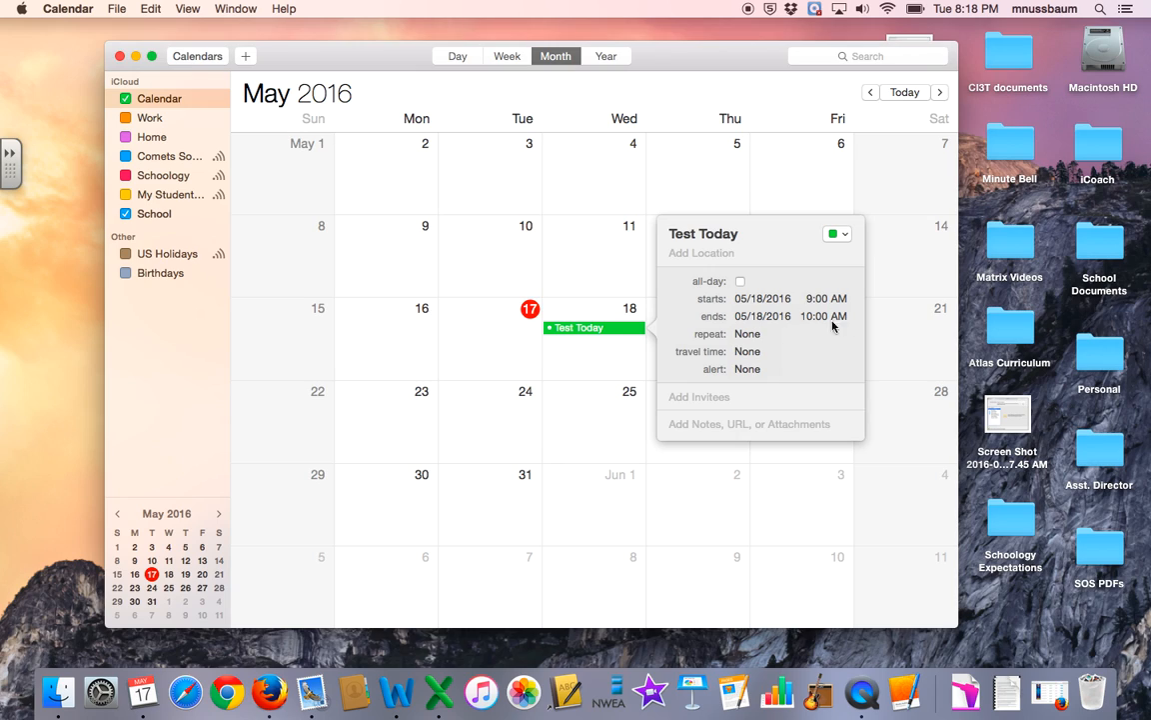
{"action": "left_click", "coordinate": [740, 282]}
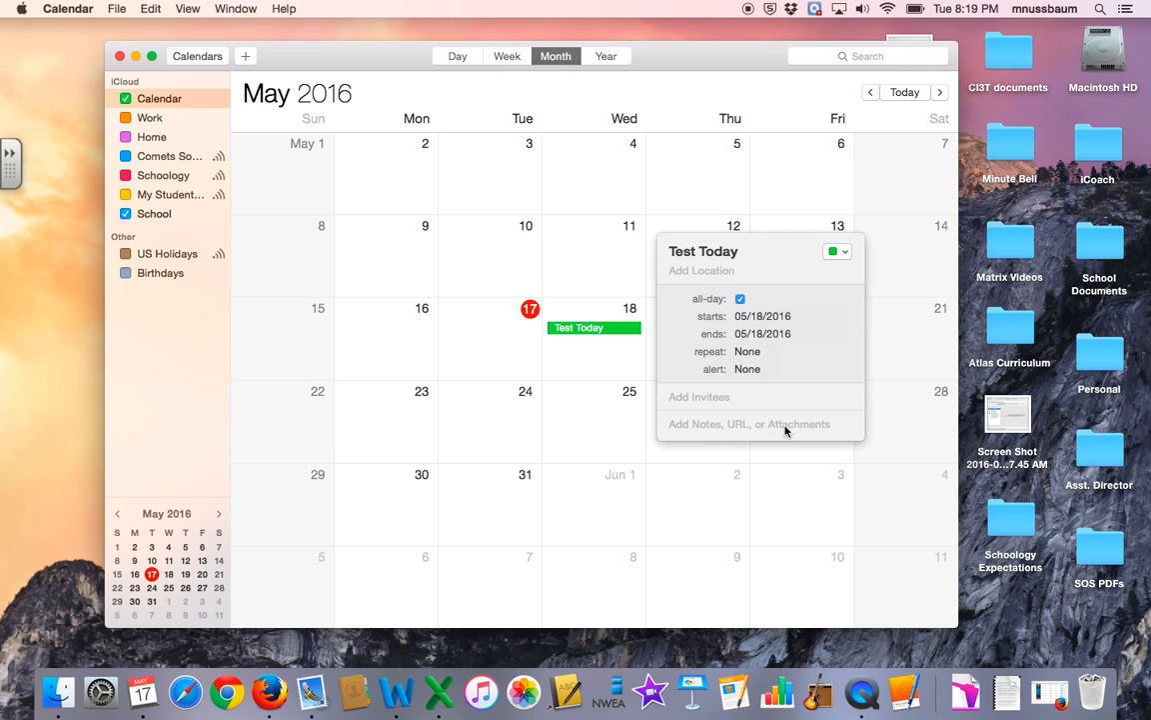
Look at the notes, URL and attachment options of the Test Today event without adding anything, and close its details
{"action": "left_click", "coordinate": [700, 424]}
{"action": "left_click", "coordinate": [695, 416]}
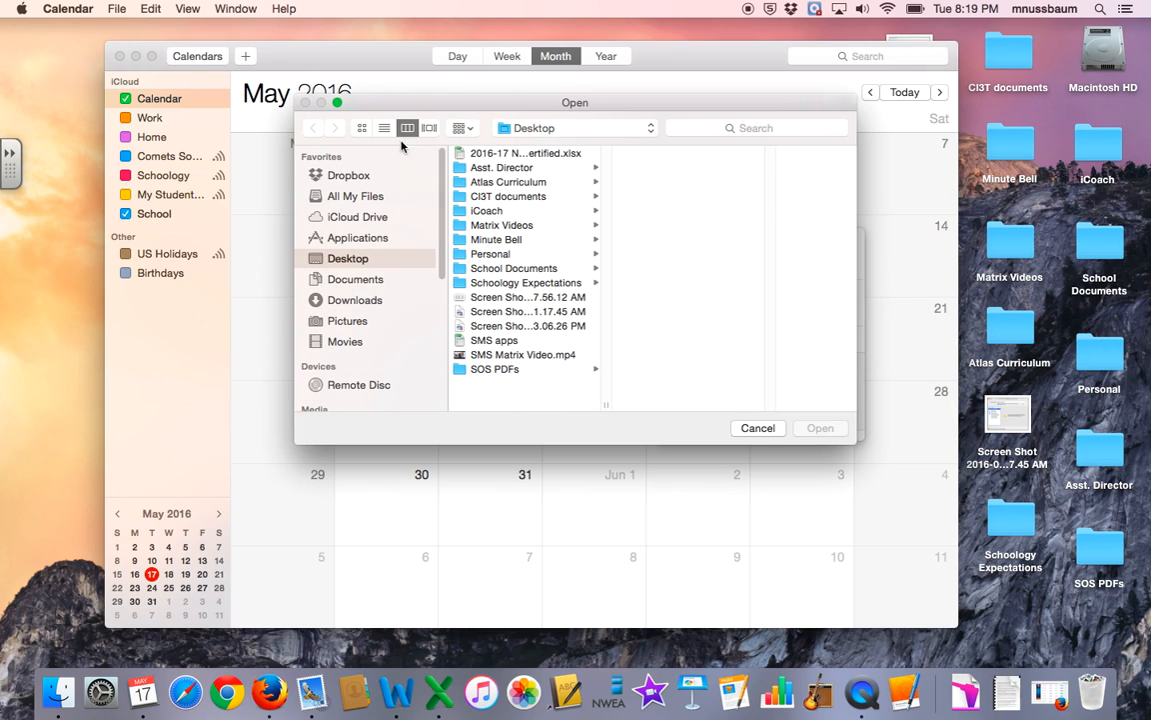
{"action": "left_click", "coordinate": [757, 428]}
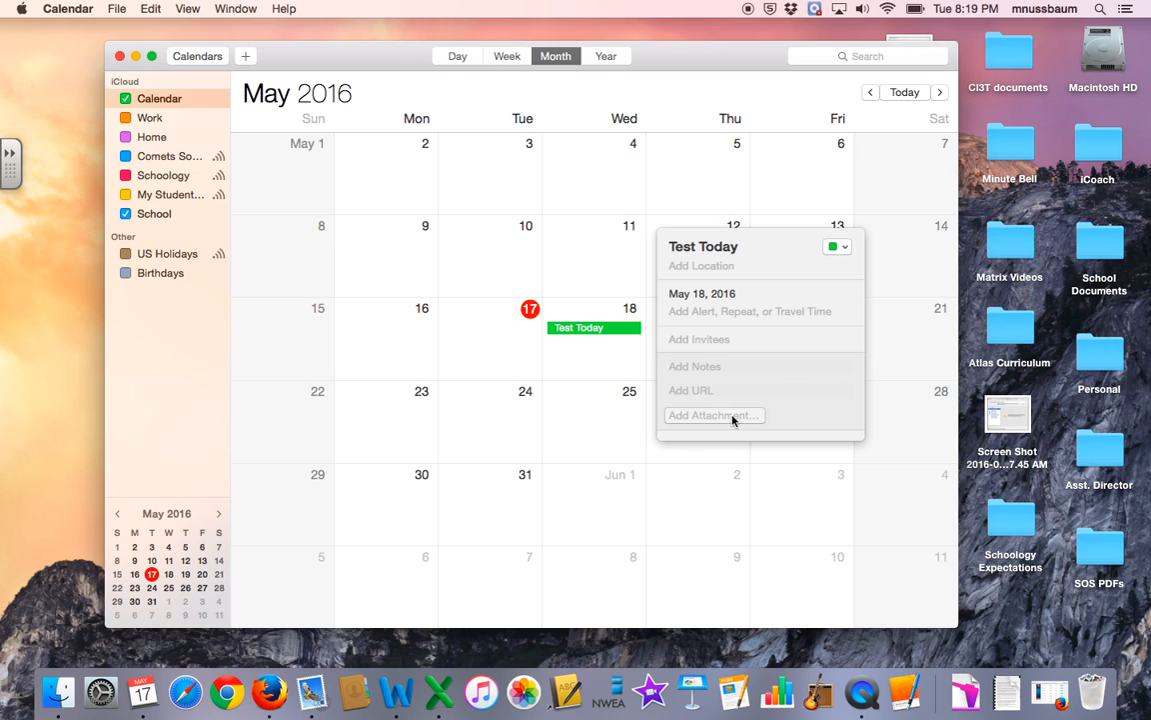
{"action": "left_click", "coordinate": [752, 367]}
{"action": "left_click", "coordinate": [582, 345]}
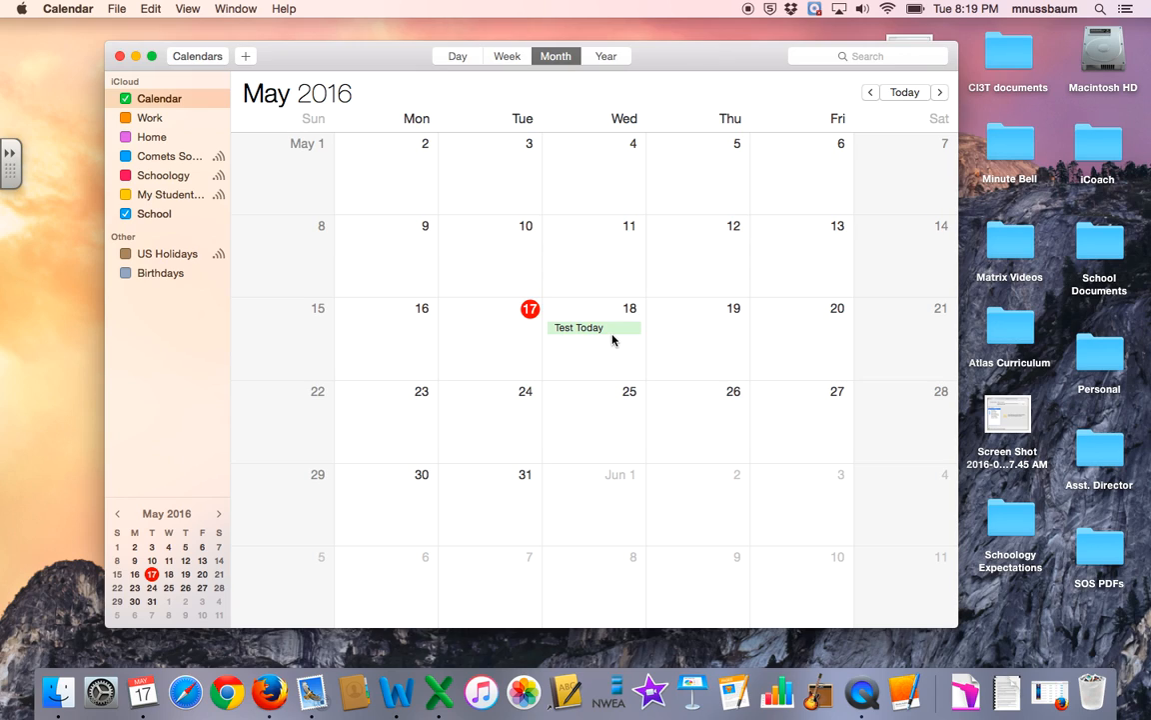
Assign the Test Today event on May 18 to the School calendar
{"action": "left_click", "coordinate": [607, 329]}
{"action": "double_click", "coordinate": [607, 330]}
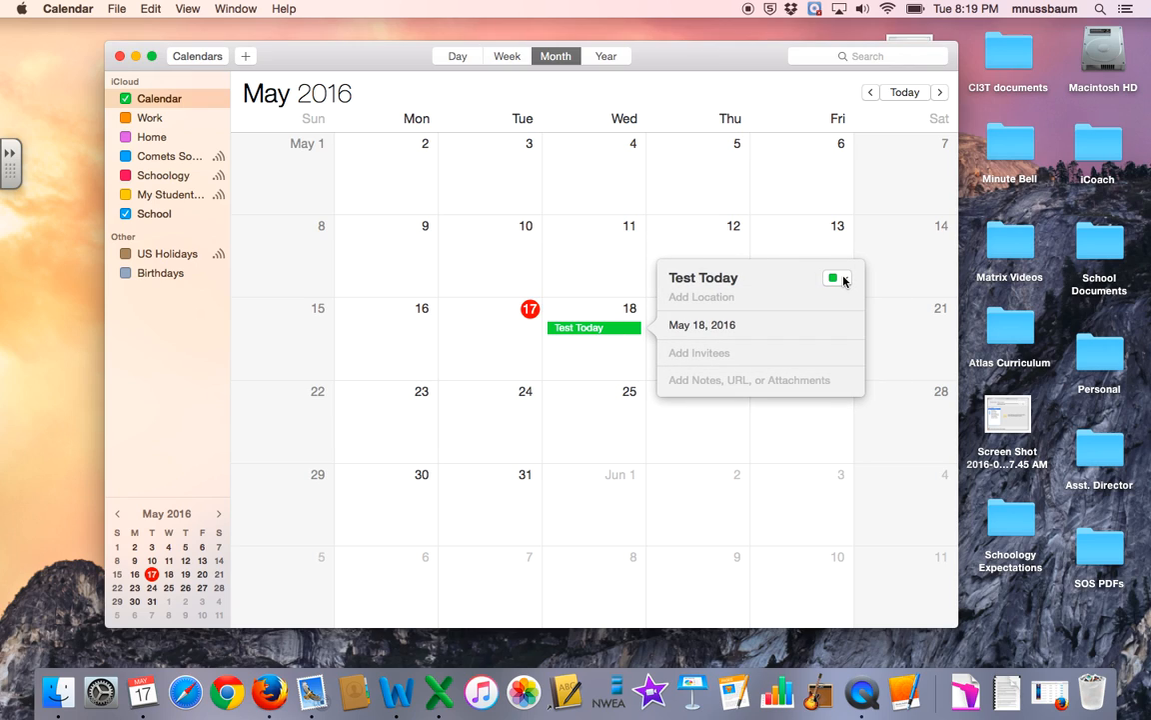
{"action": "left_click", "coordinate": [840, 280]}
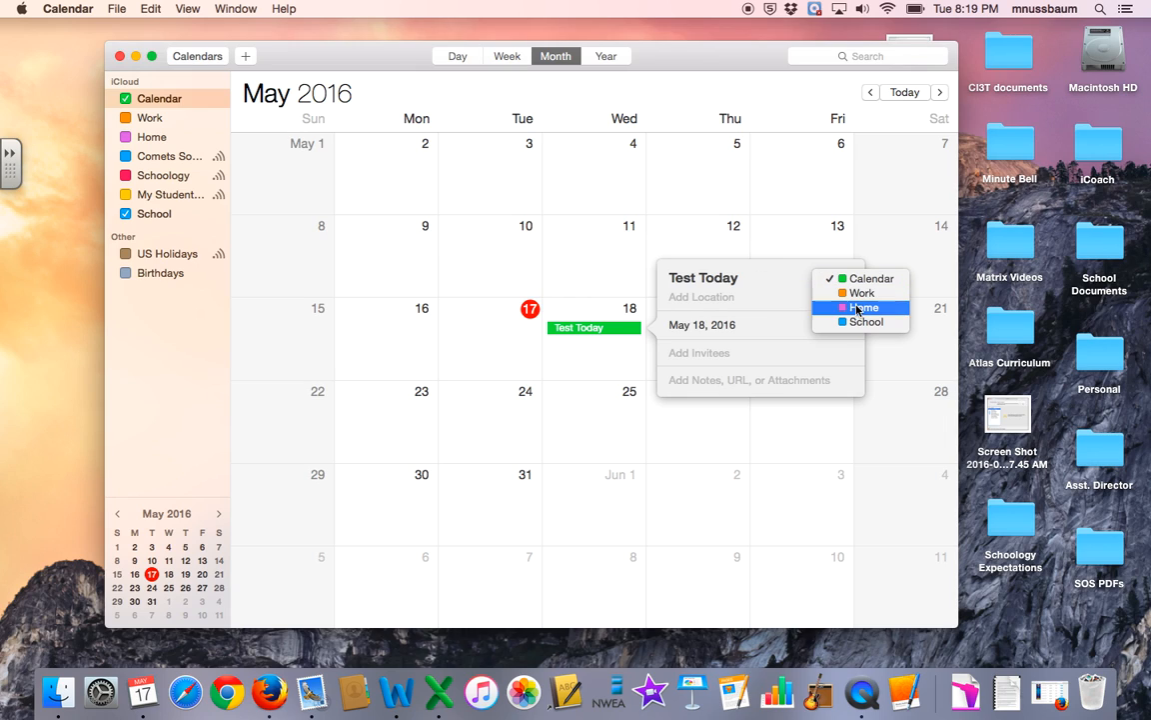
{"action": "left_click", "coordinate": [856, 321]}
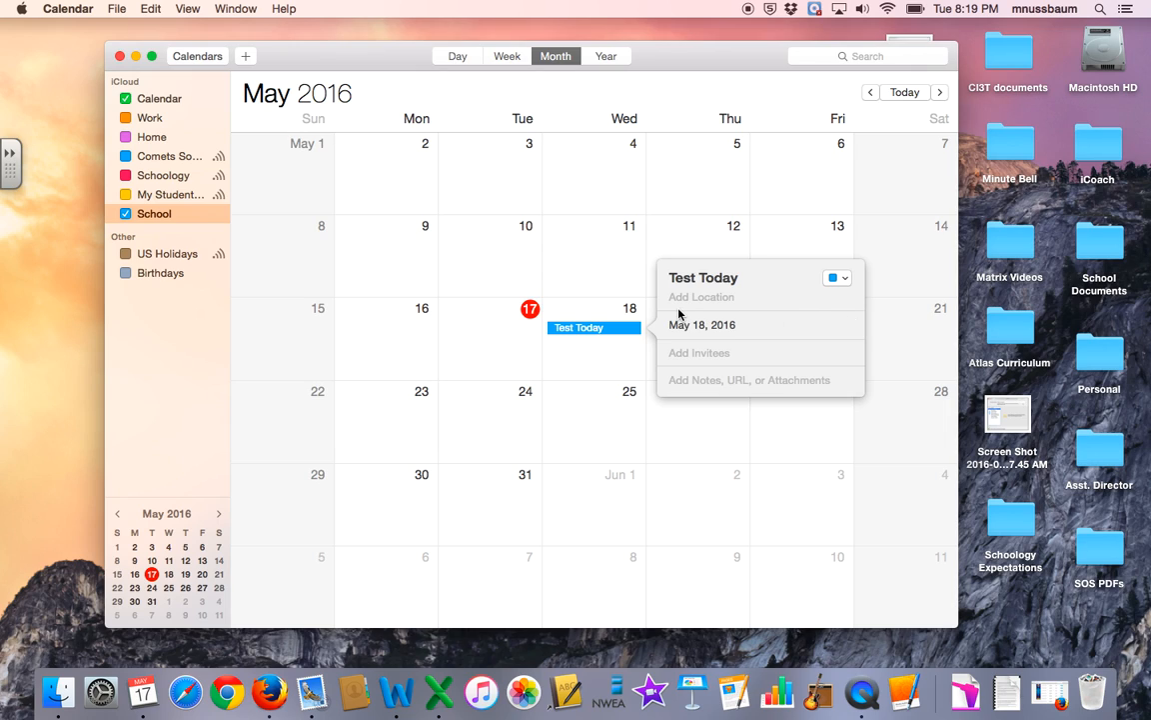
Review the default calendar choices in the general preferences without changing the selection, and close the preferences
{"action": "left_click", "coordinate": [66, 9]}
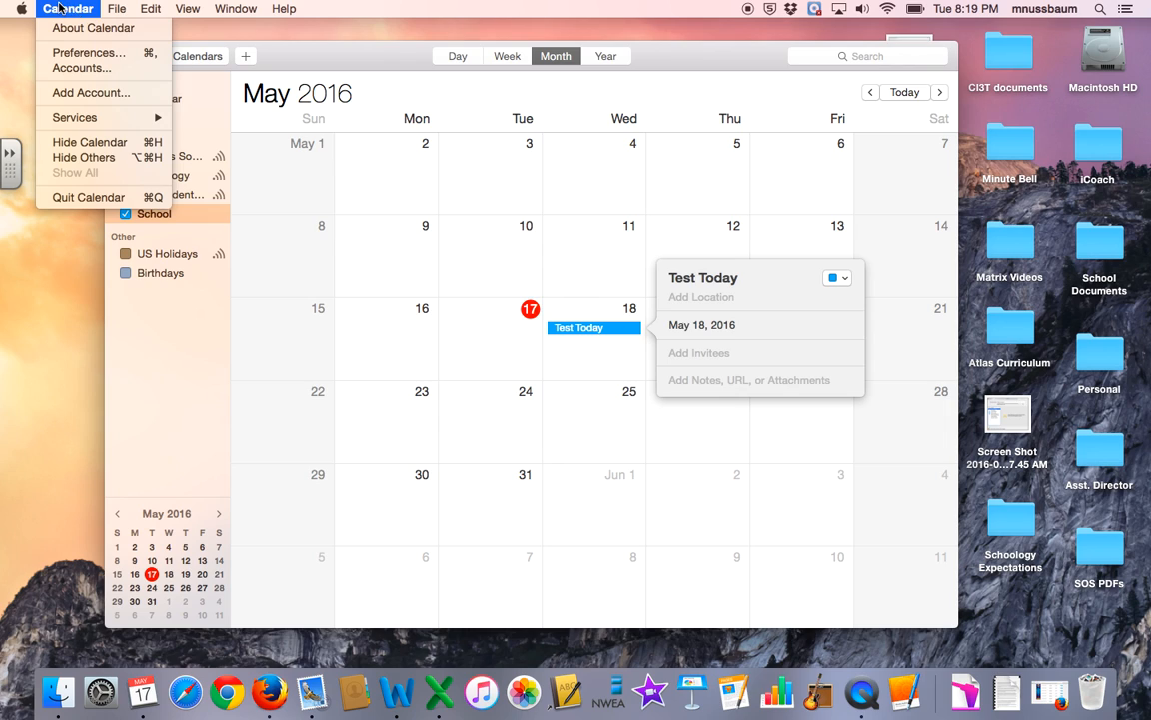
{"action": "left_click", "coordinate": [77, 52]}
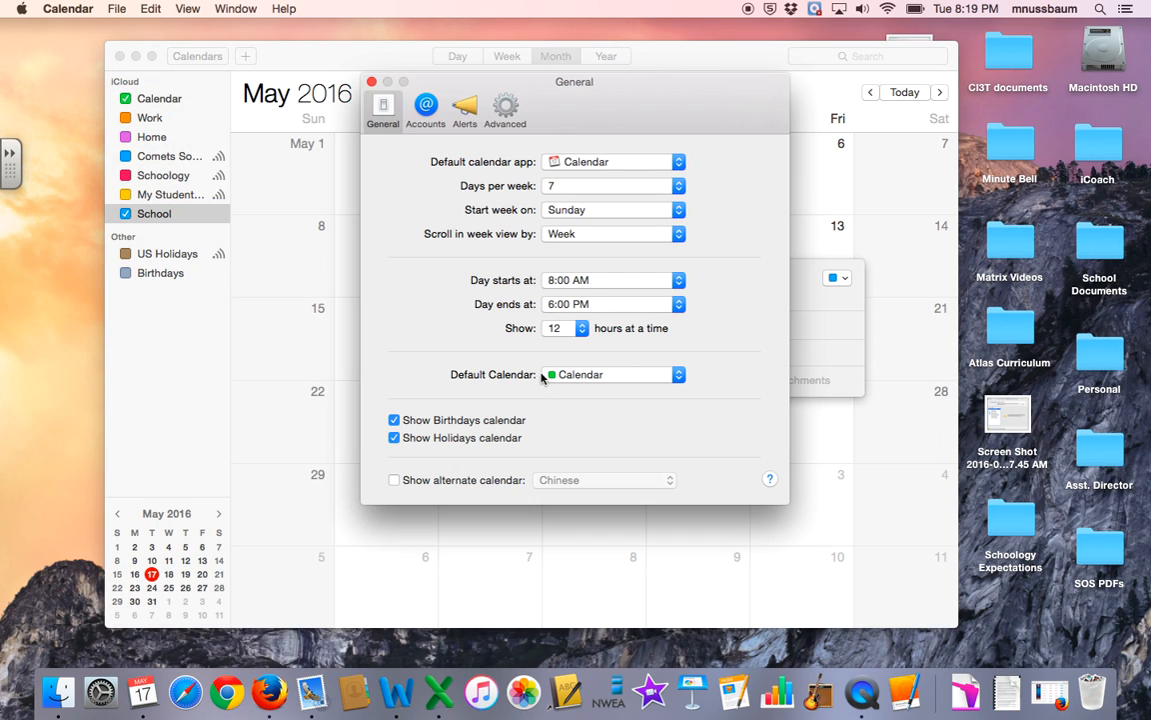
{"action": "left_click", "coordinate": [588, 376]}
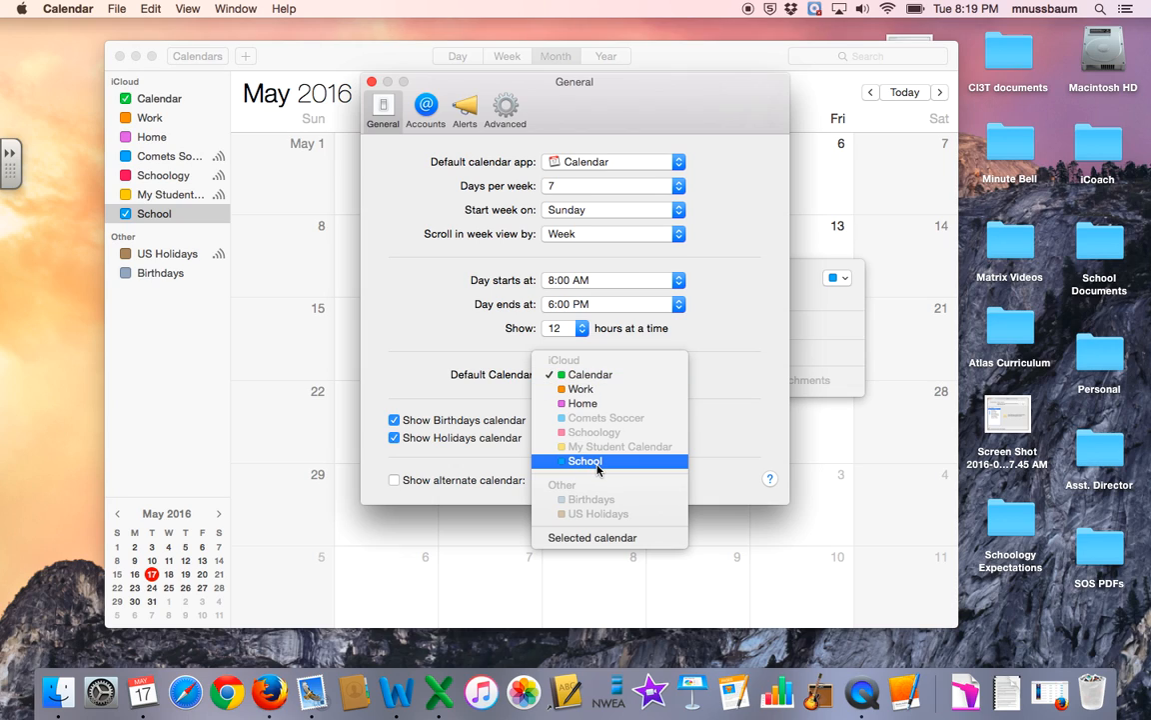
{"action": "left_click", "coordinate": [719, 409]}
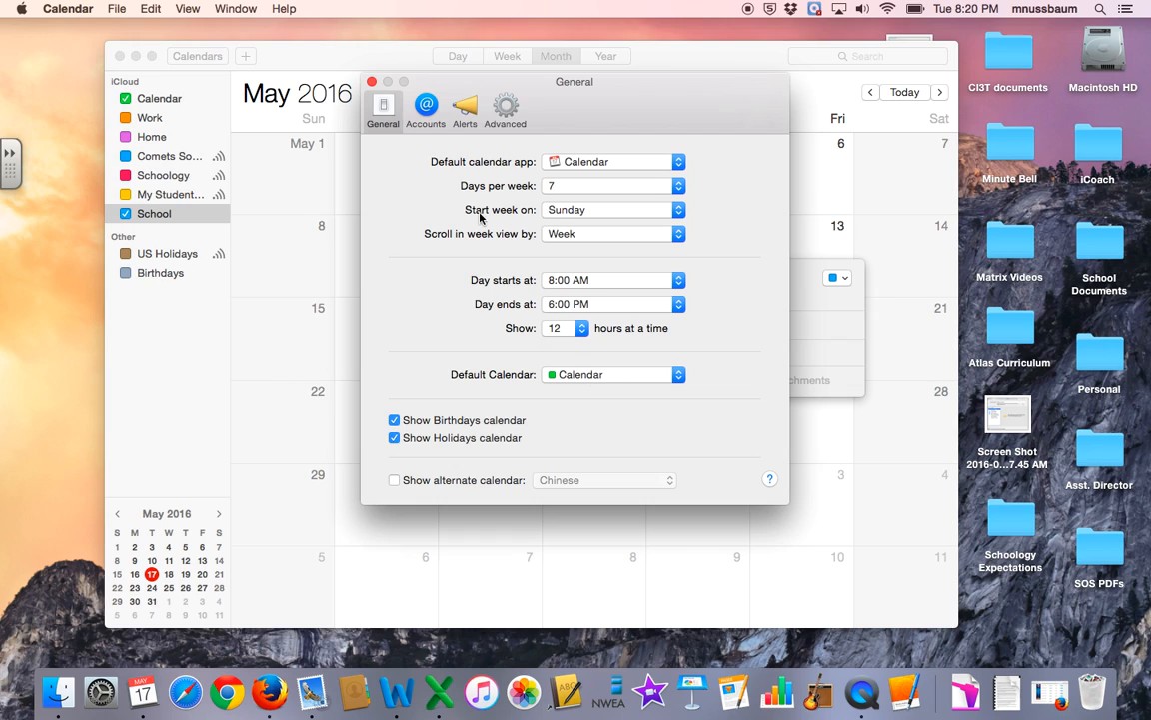
{"action": "left_click", "coordinate": [371, 82]}
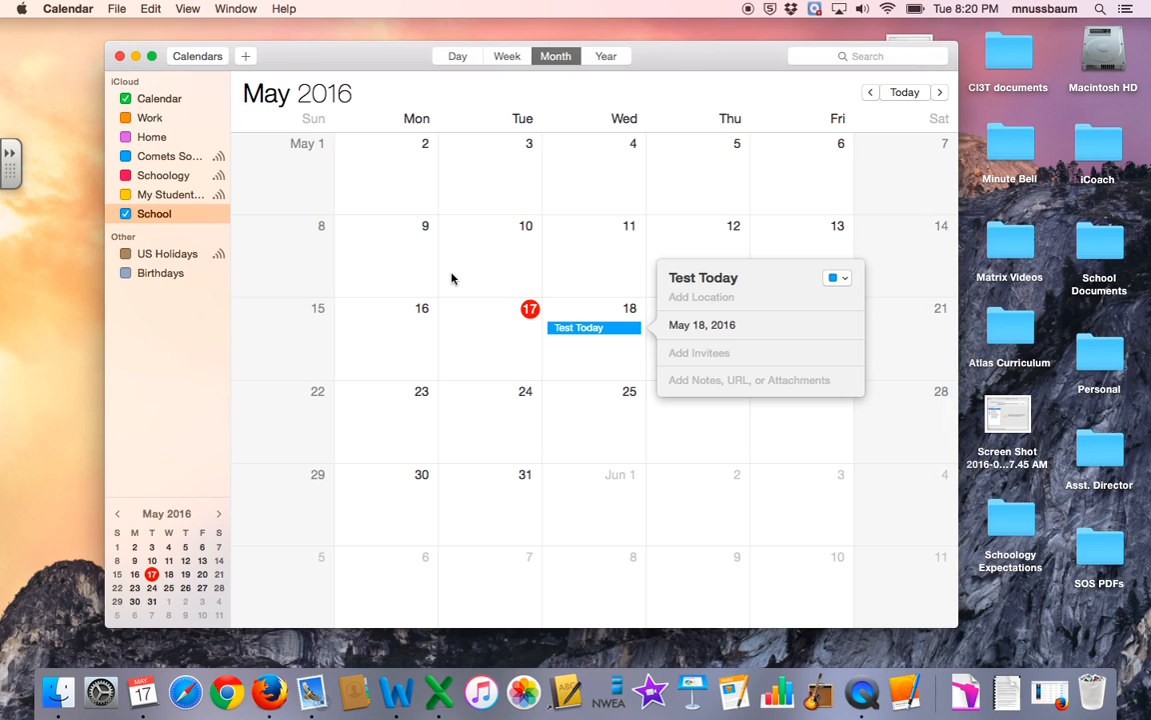
Close the event details and view the calendar by day, week, month and year in turn
{"action": "left_click", "coordinate": [608, 359]}
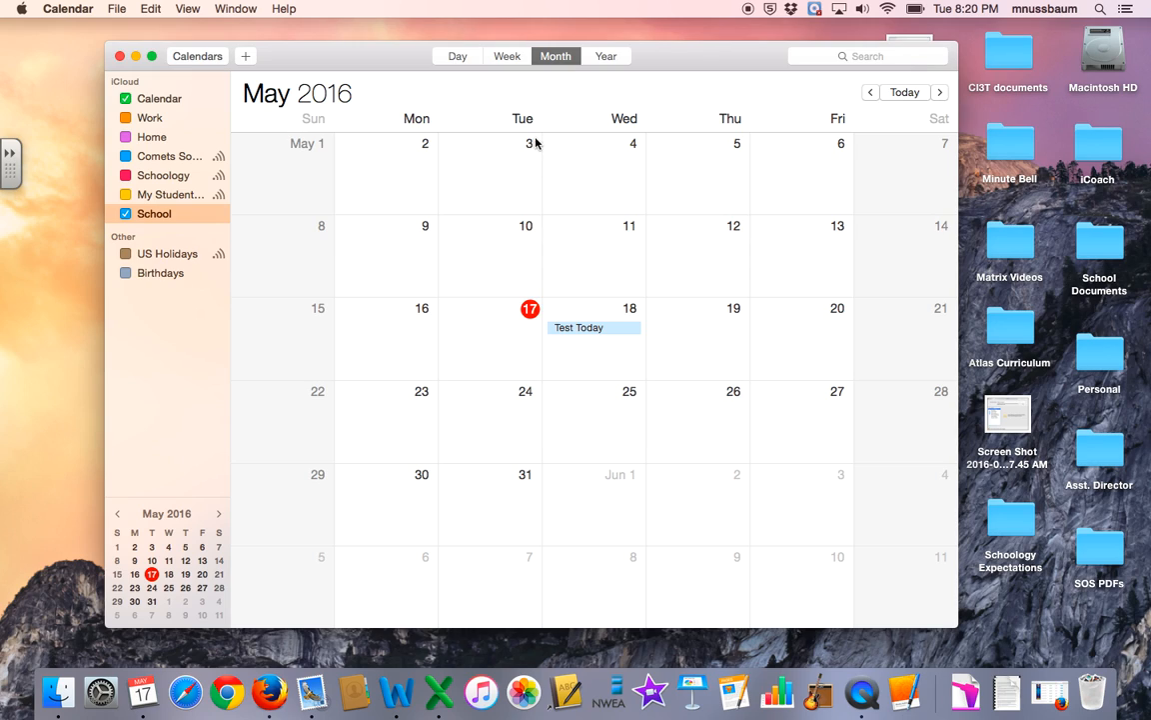
{"action": "left_click", "coordinate": [465, 57]}
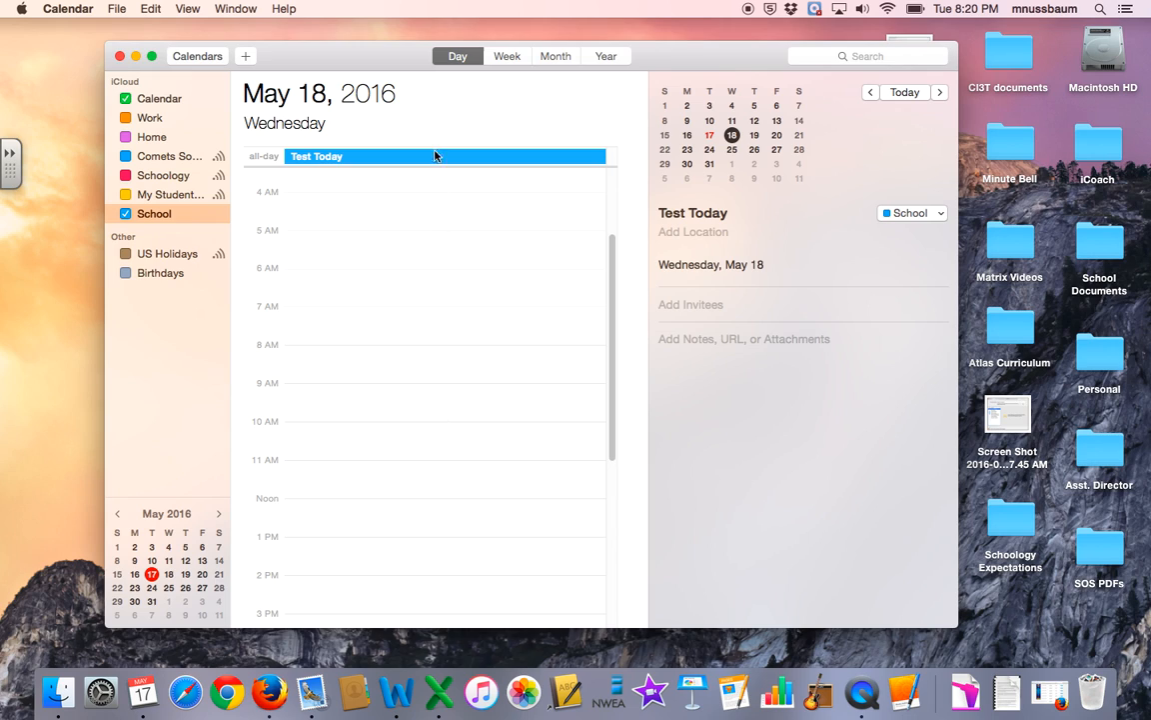
{"action": "left_click", "coordinate": [507, 56]}
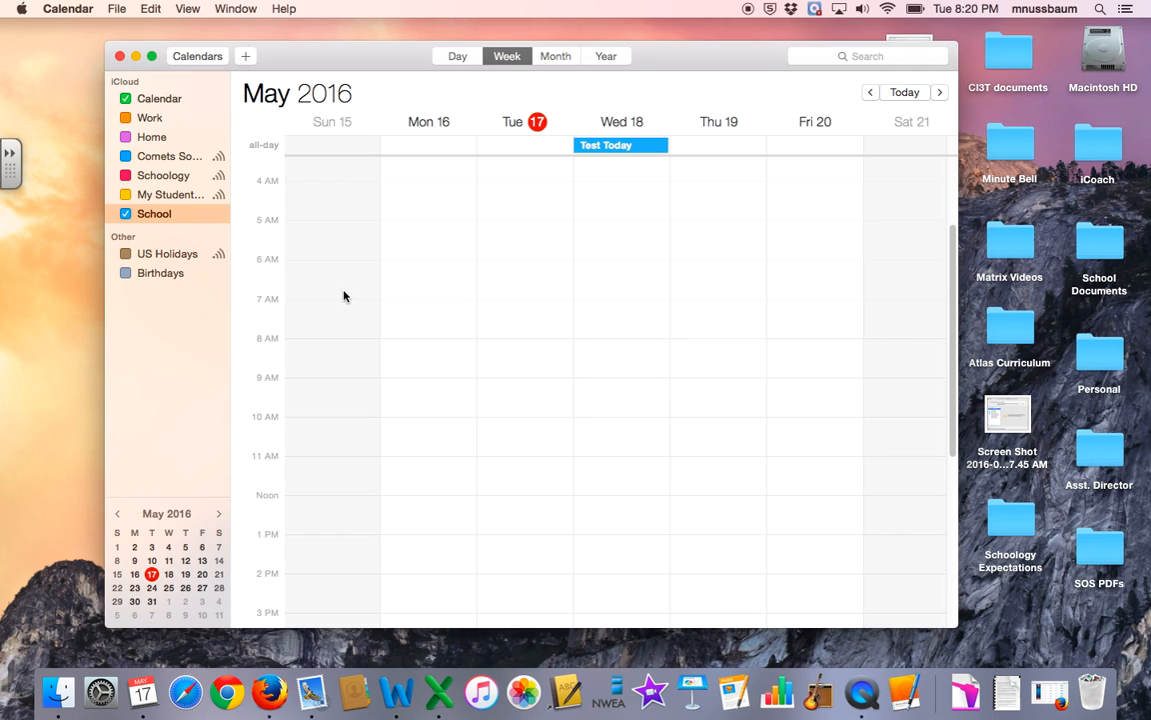
{"action": "left_click", "coordinate": [556, 58]}
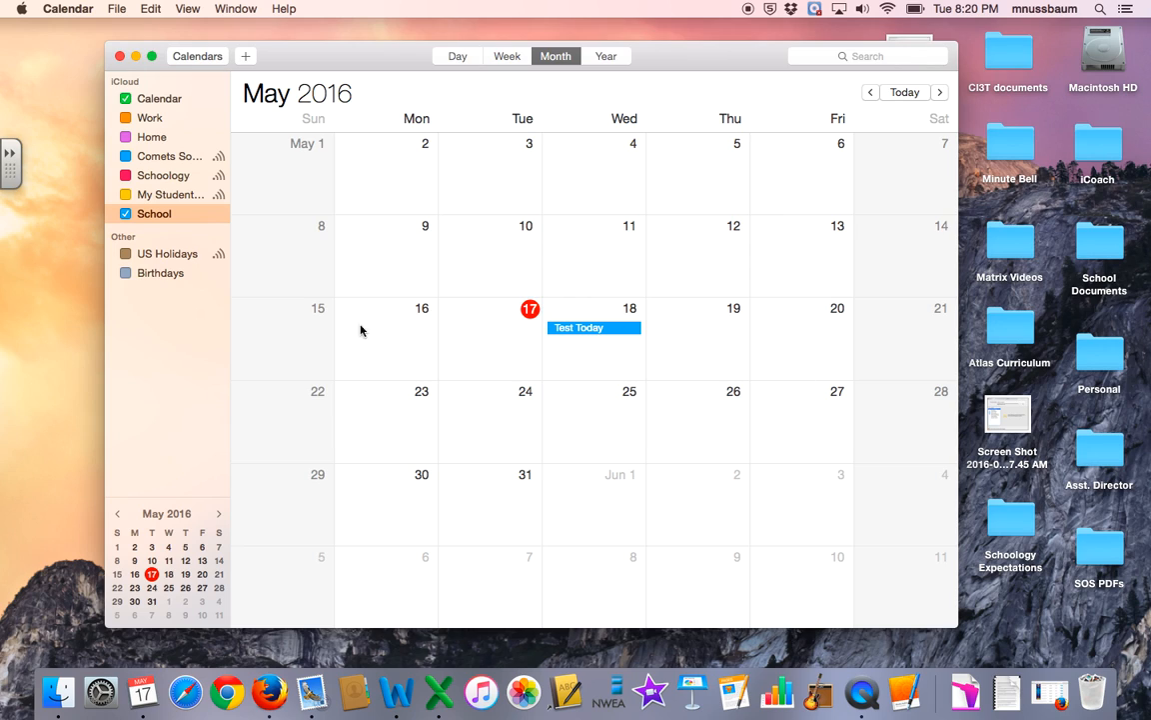
{"action": "left_click", "coordinate": [604, 57]}
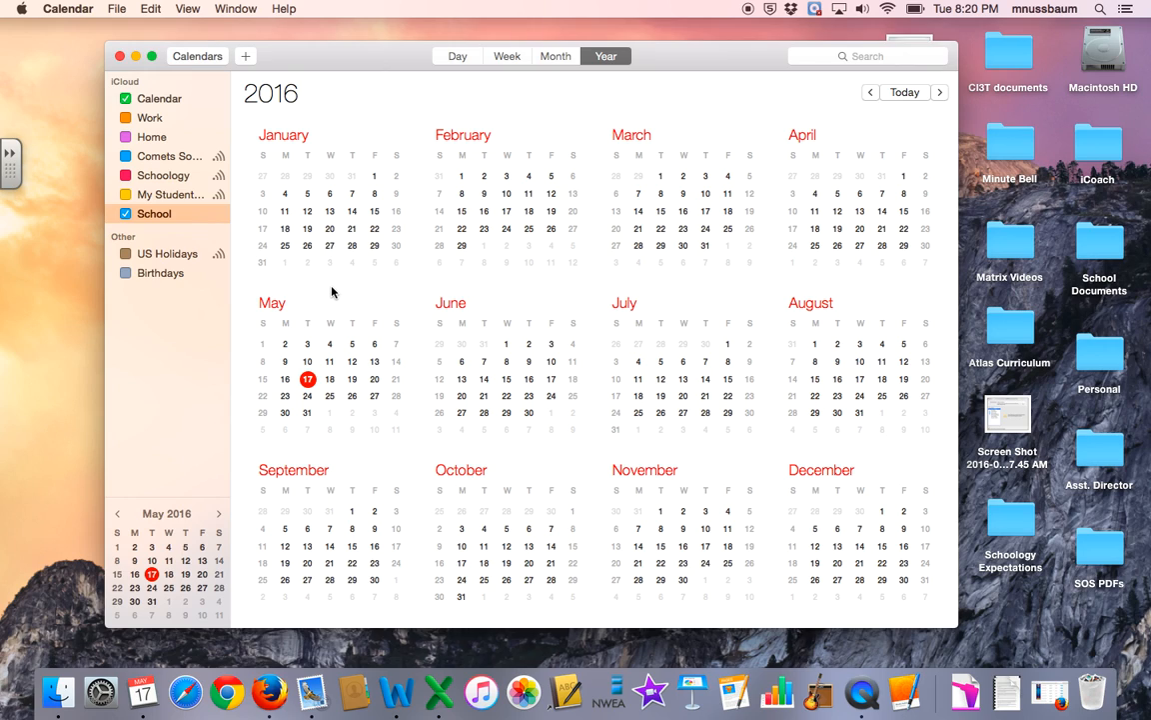
Open the sharing settings of the School calendar
{"action": "right_click", "coordinate": [144, 213]}
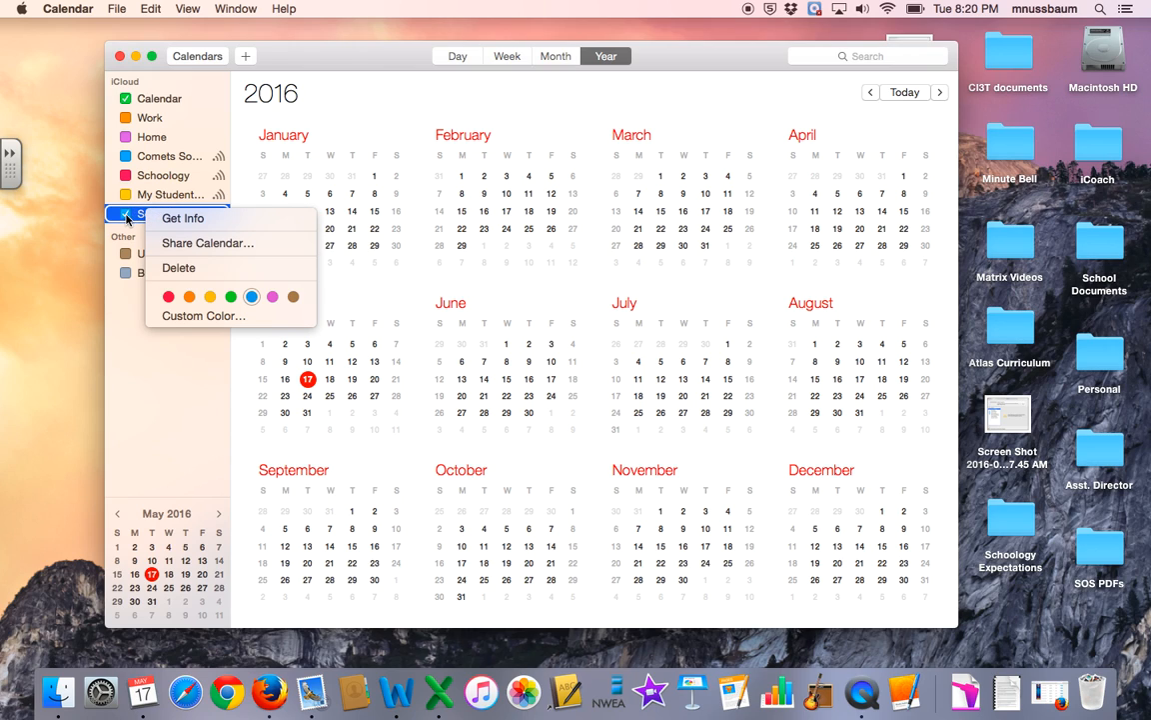
{"action": "left_click", "coordinate": [199, 244]}
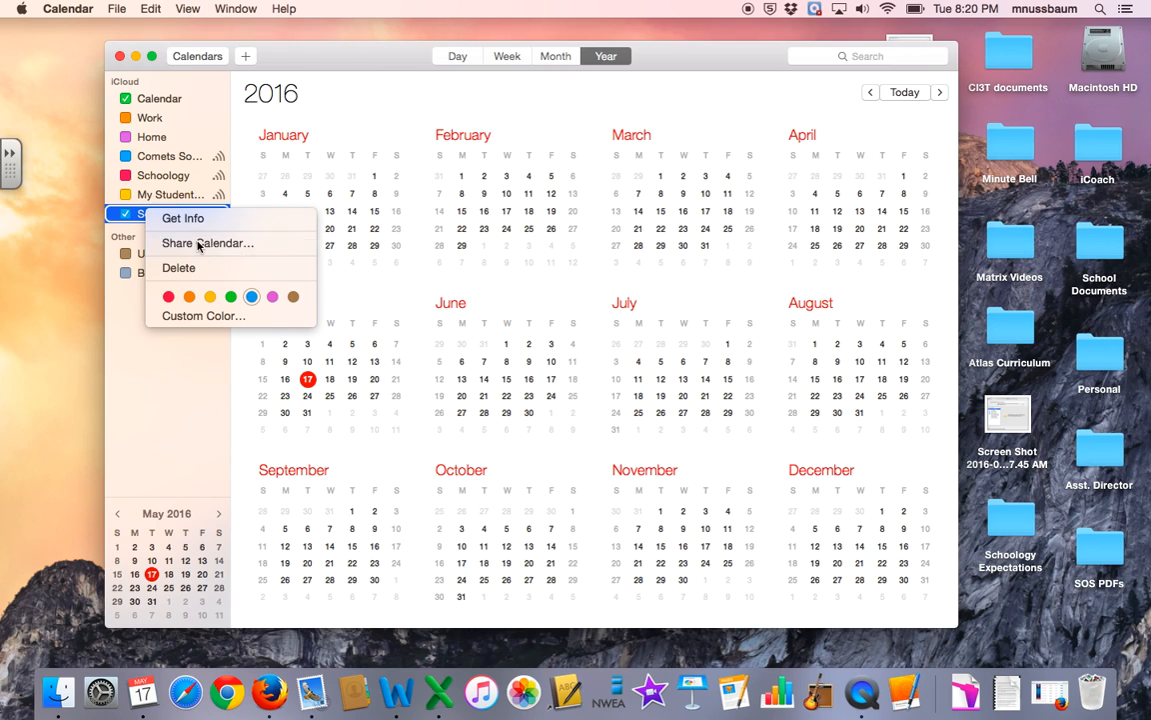